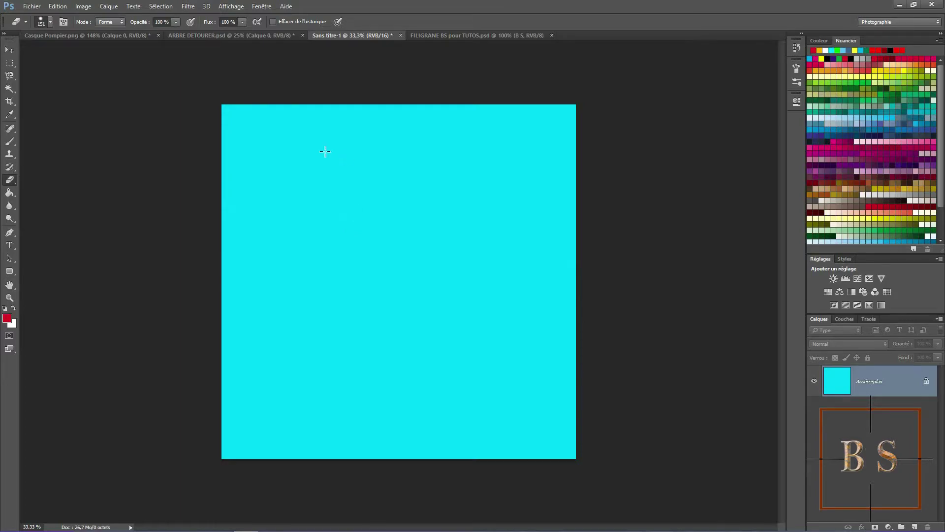
# Check the Eraser and Brush variants, then erase a round white spot in the upper-left cyan area
pyautogui.rightClick(11, 182)
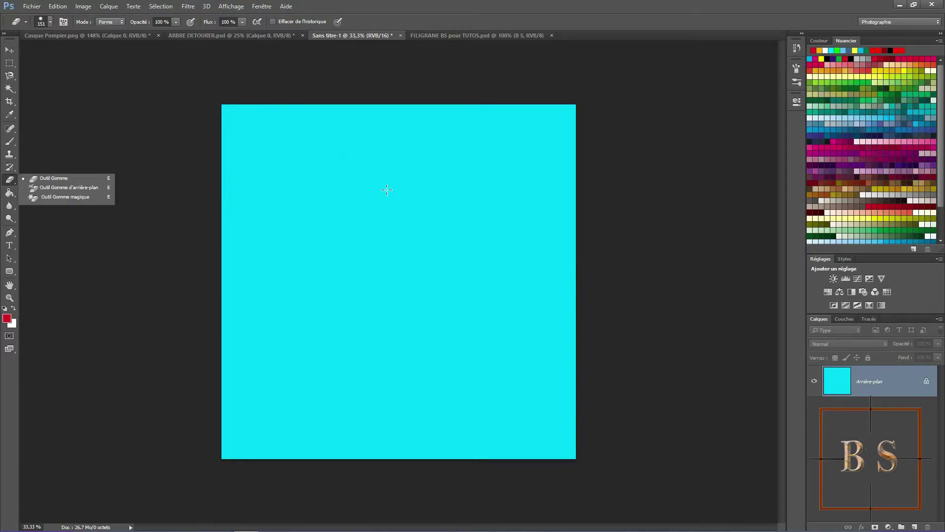
pyautogui.click(11, 146)
pyautogui.rightClick(11, 146)
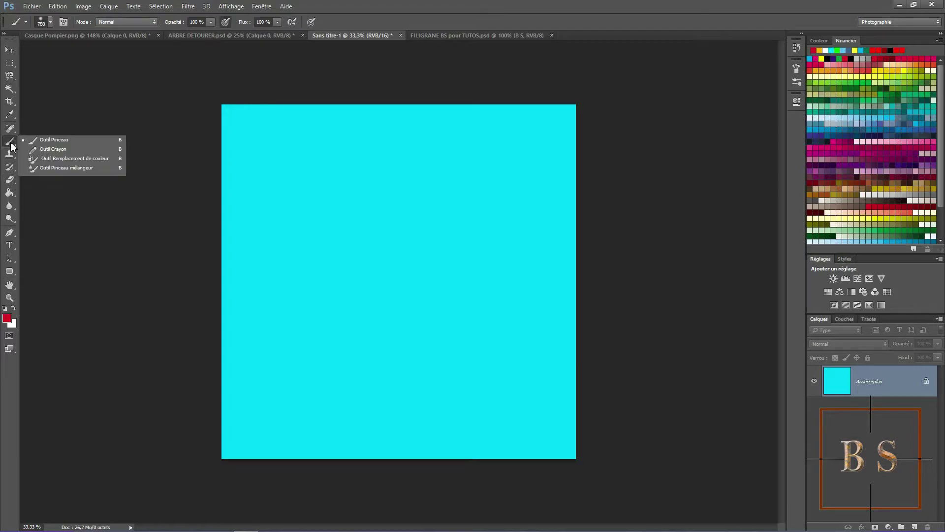
pyautogui.click(42, 140)
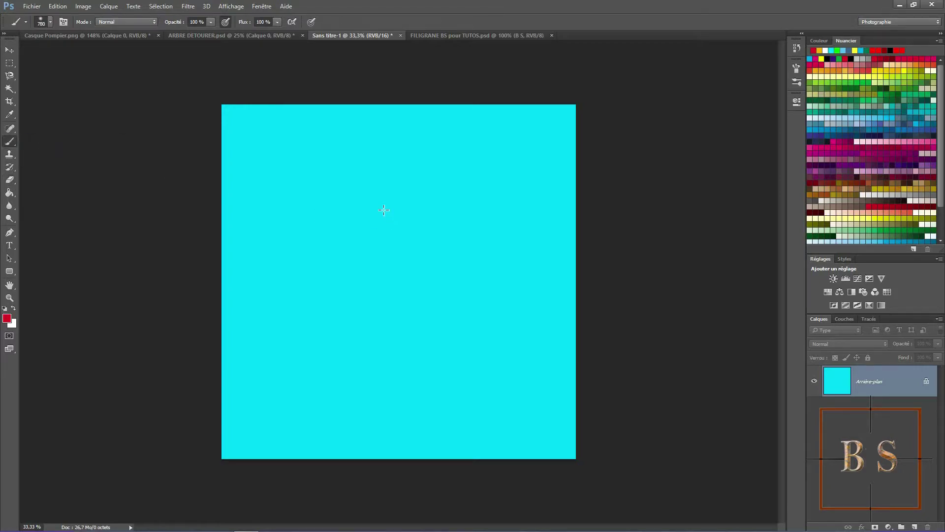
pyautogui.click(10, 180)
pyautogui.click(305, 175)
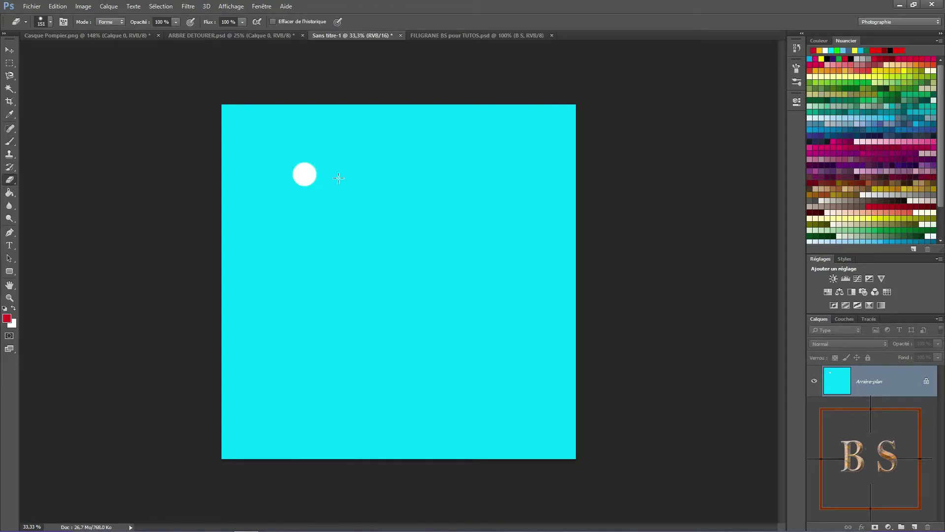
# Erase a second round dot, a thick diagonal streak, and a dab below the first spots
pyautogui.click(375, 168)
pyautogui.moveTo(426, 160)
pyautogui.mouseDown()
pyautogui.moveTo(401, 201)
pyautogui.moveTo(454, 201)
pyautogui.mouseUp()
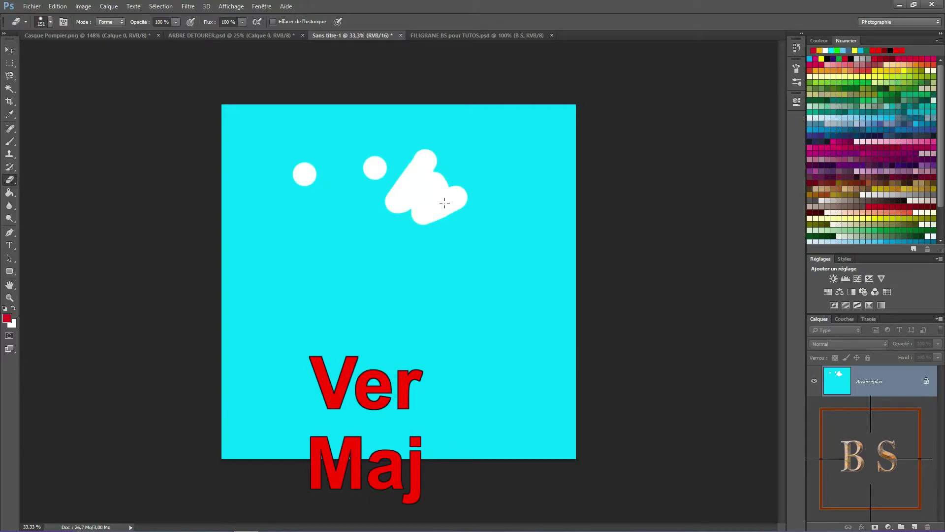
pyautogui.click(332, 221)
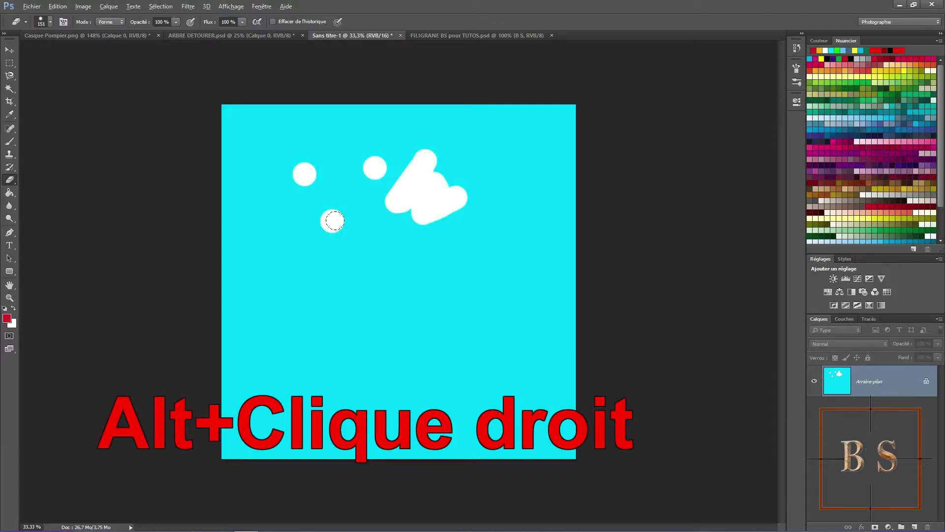
# Enlarge the eraser and adjust its hardness with Alt+right-drag, then erase another round spot
pyautogui.keyDown('alt'); pyautogui.rightClick(334, 221); pyautogui.keyUp('alt')
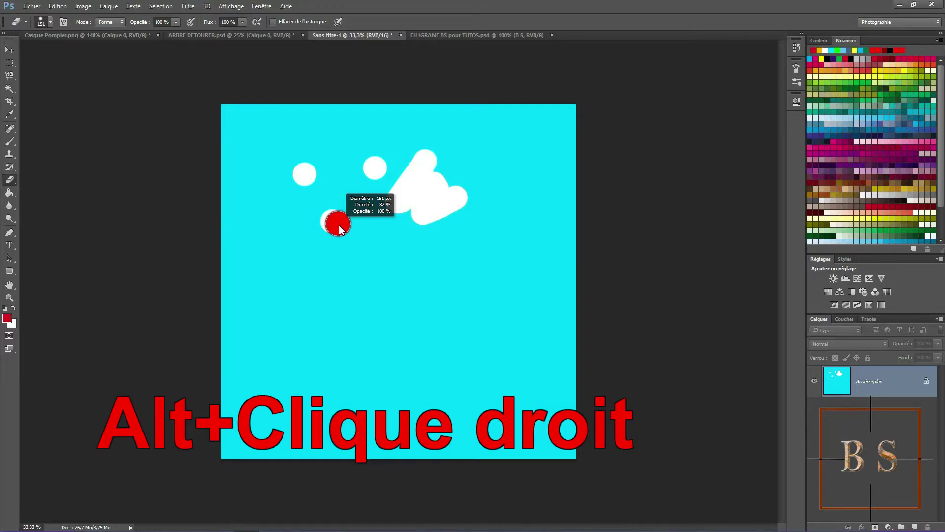
pyautogui.moveTo(338, 225)
pyautogui.mouseDown()
pyautogui.moveTo(416, 231)
pyautogui.moveTo(346, 229)
pyautogui.mouseUp()
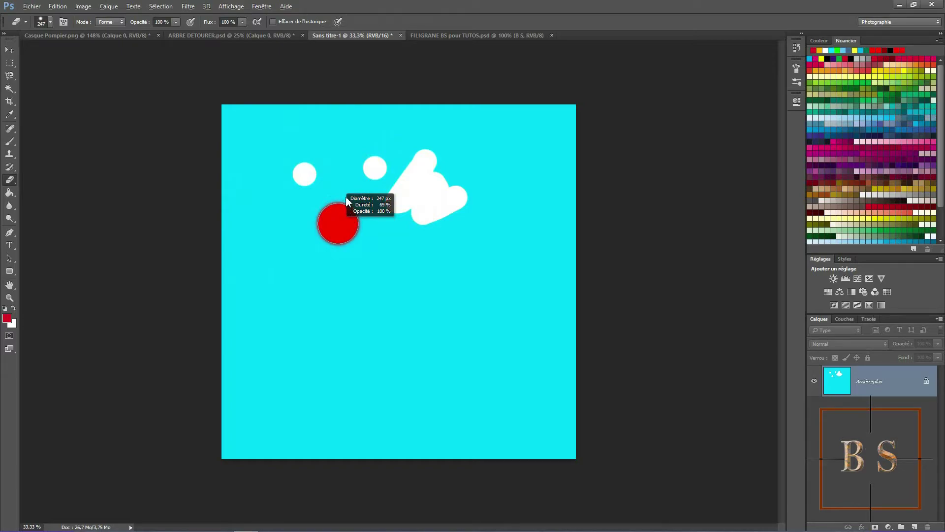
pyautogui.moveTo(346, 172); pyautogui.dragTo(346, 73)
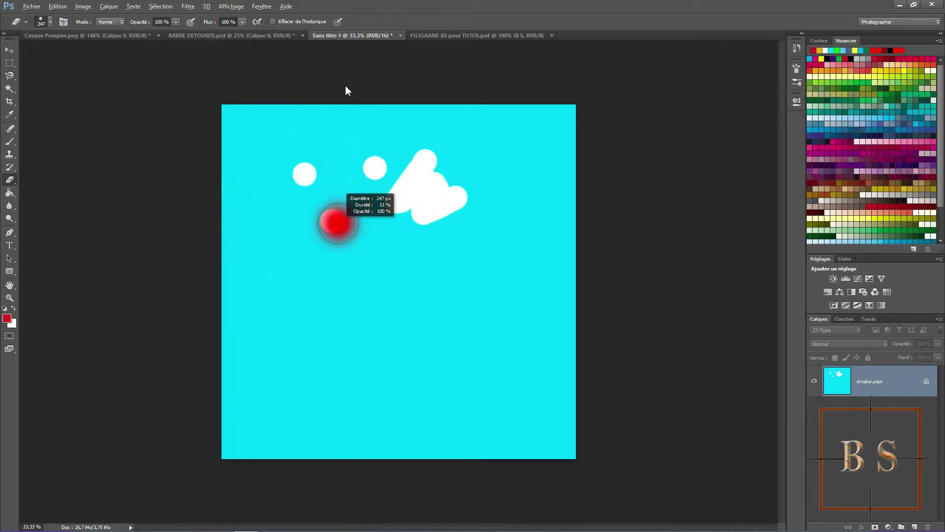
pyautogui.moveTo(347, 77); pyautogui.dragTo(339, 196)
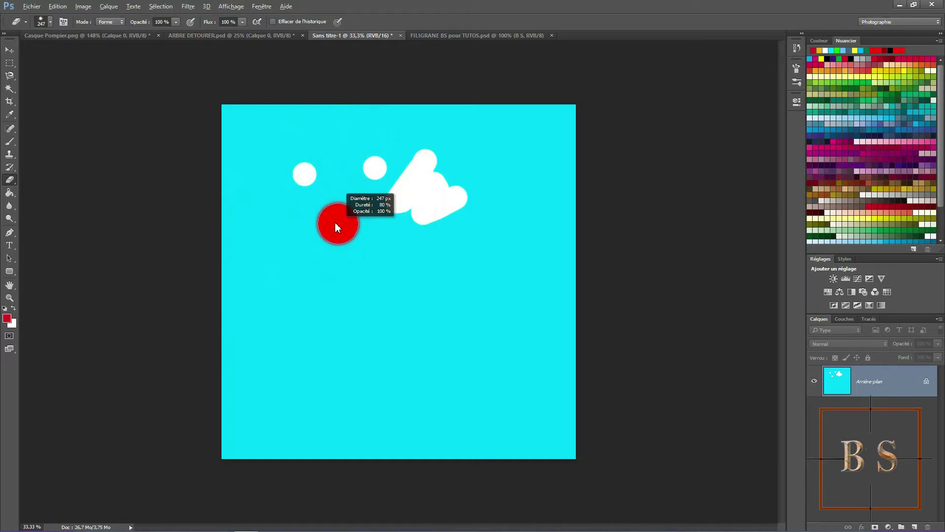
pyautogui.click(334, 224)
# Erase a larger spot and two soft-edged dabs near the bottom, then go to ARBRE DETOURER.psd
pyautogui.click(260, 317)
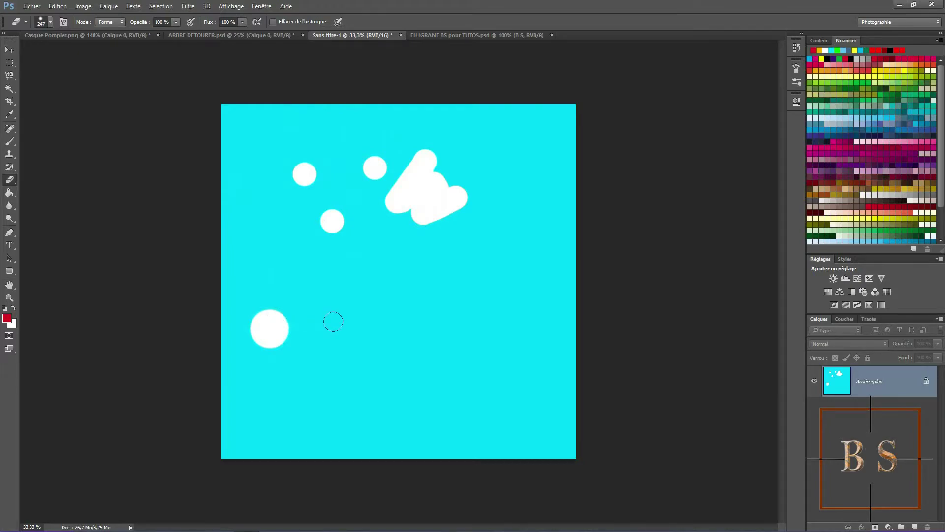
pyautogui.moveTo(344, 333)
pyautogui.mouseDown()
pyautogui.moveTo(347, 157)
pyautogui.moveTo(341, 176)
pyautogui.mouseUp()
pyautogui.click(323, 338)
pyautogui.click(362, 326)
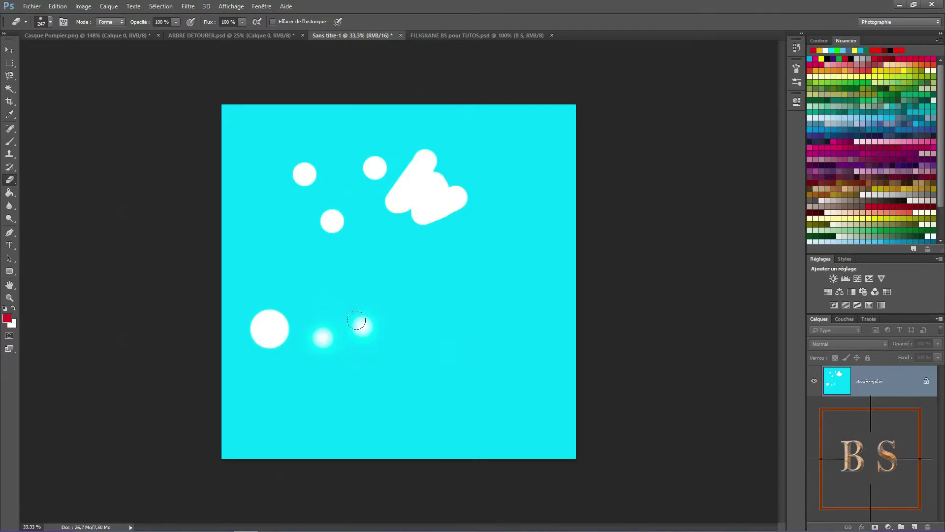
pyautogui.click(9, 50)
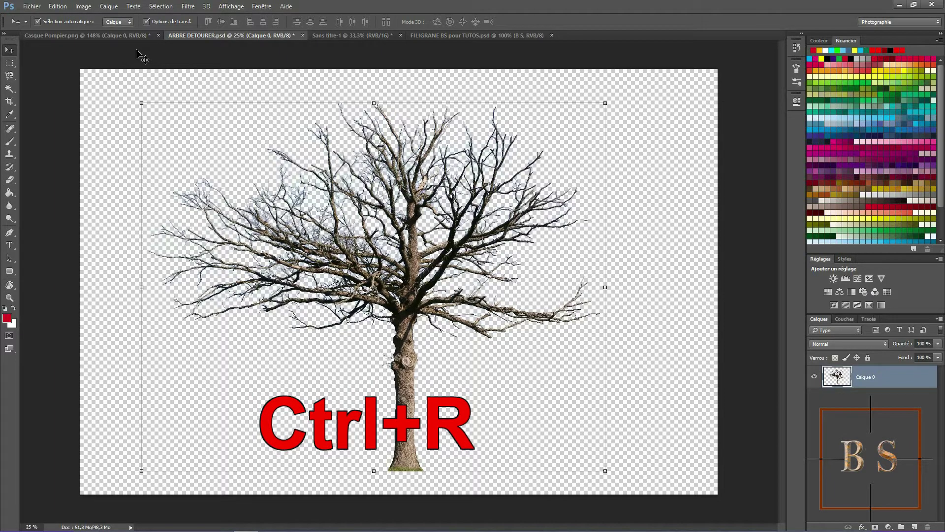
# Toggle the tree document's rulers on, off and back on, then go to the BS watermark document
pyautogui.hotkey('ctrl', 'r')
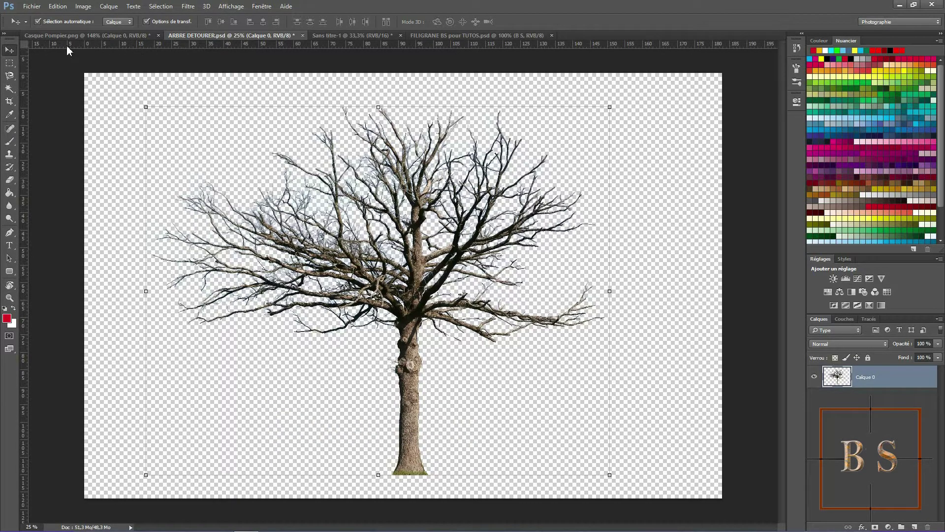
pyautogui.hotkey('ctrl', 'r')
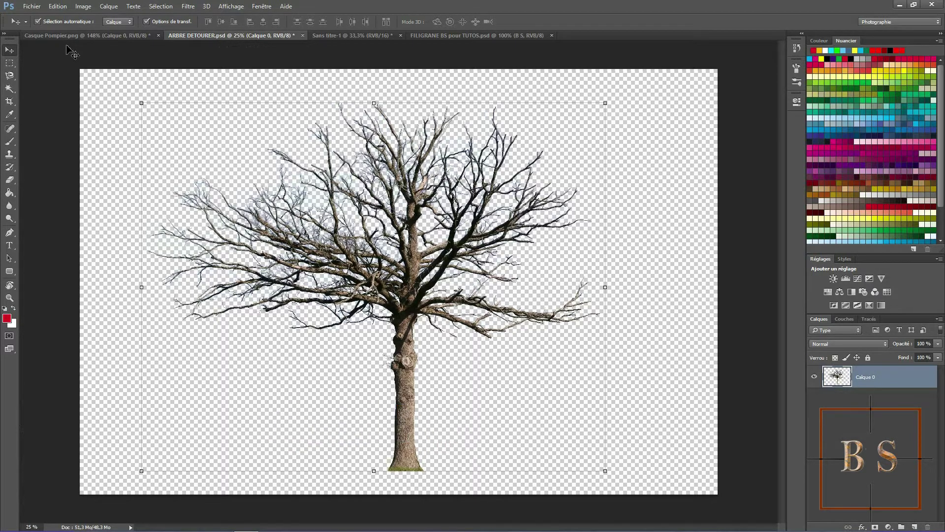
pyautogui.hotkey('ctrl', 'r')
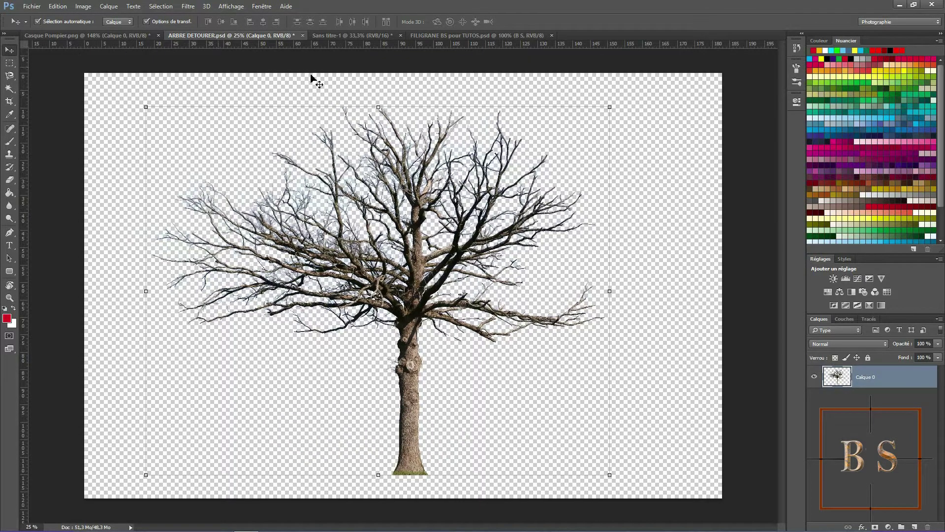
pyautogui.click(438, 35)
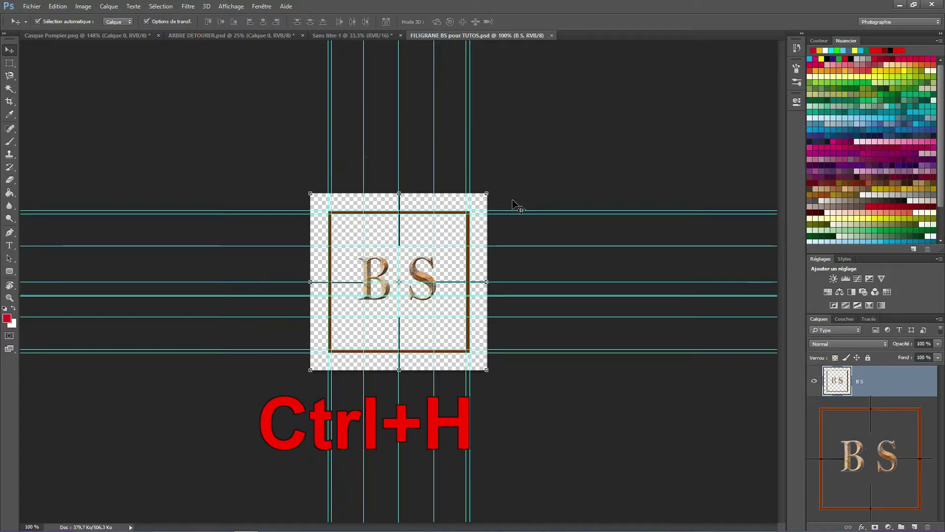
# Hide and reshow the watermark's guides with Ctrl+H, then go to Casque Pompier.png
pyautogui.hotkey('ctrl', 'h')
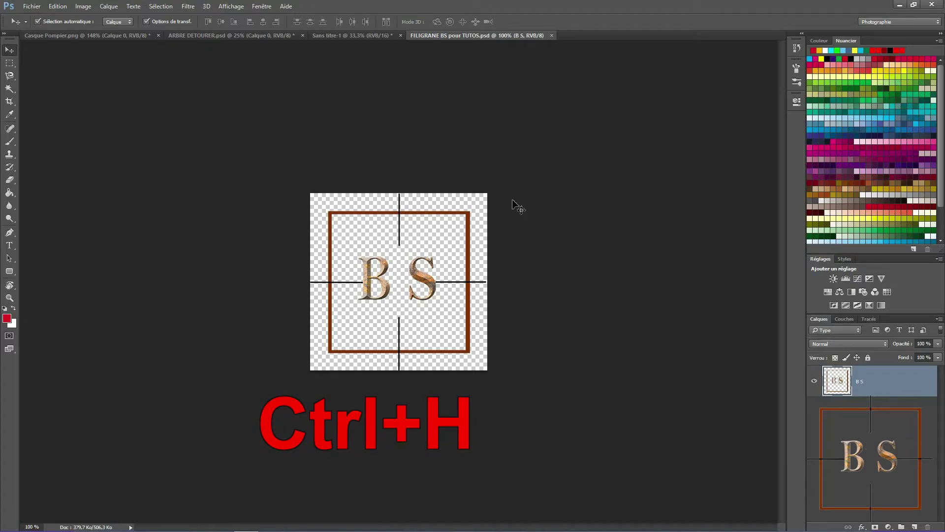
pyautogui.hotkey('ctrl', 'h')
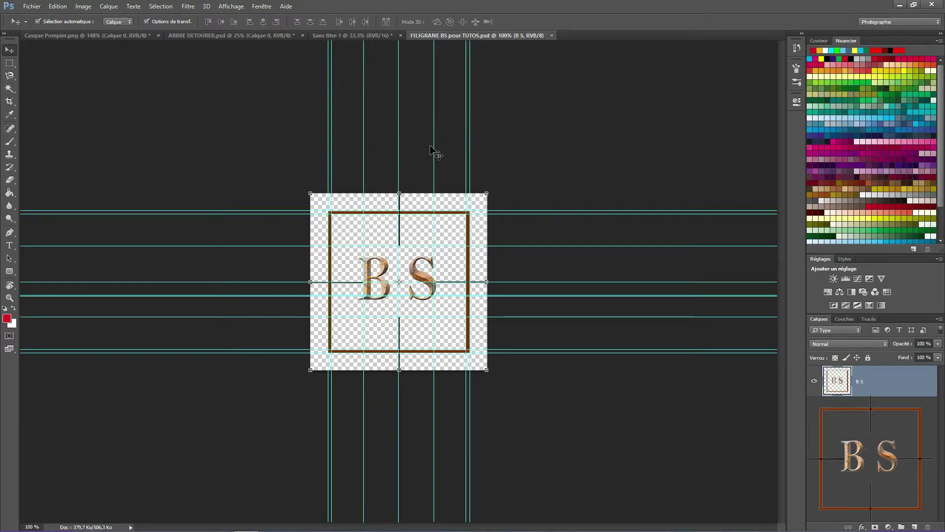
pyautogui.hotkey('ctrl', 'Tab')
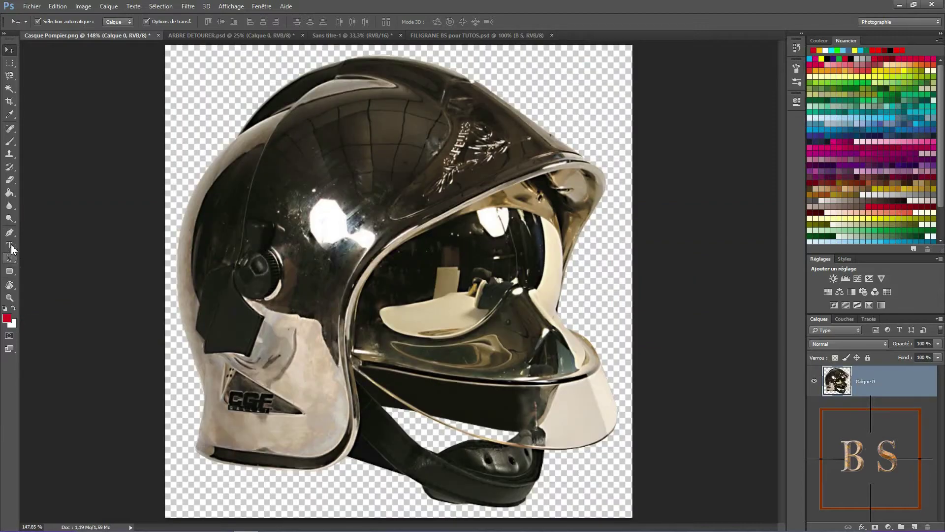
# Erase parts of the helmet's front with a size-83 standard Eraser, then undo and restore them
pyautogui.click(11, 179)
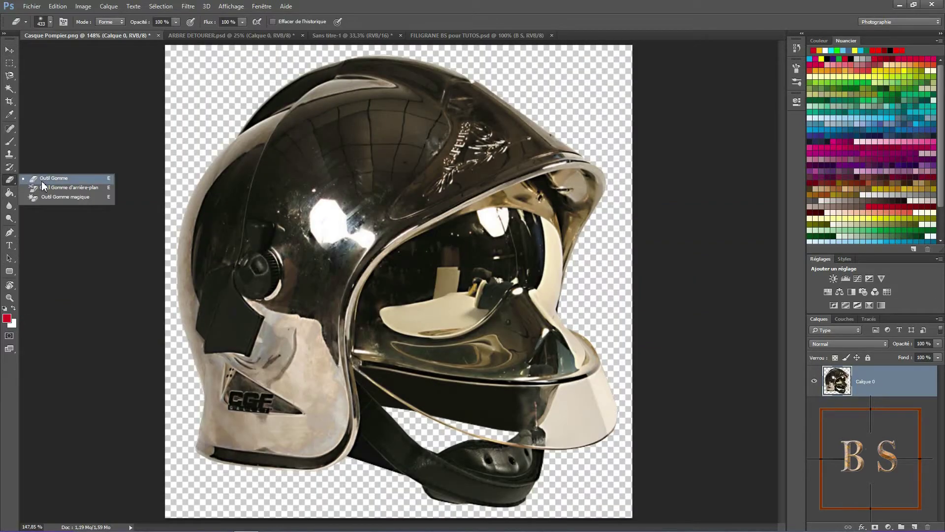
pyautogui.click(41, 181)
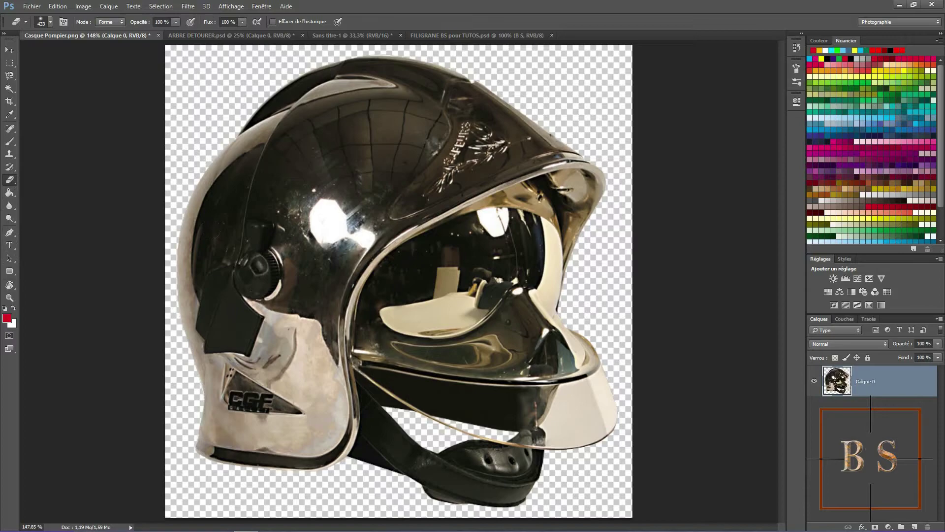
pyautogui.press('[')
pyautogui.press('[')
pyautogui.press('[')
pyautogui.moveTo(445, 74)
pyautogui.mouseDown()
pyautogui.moveTo(552, 144)
pyautogui.moveTo(533, 266)
pyautogui.moveTo(507, 275)
pyautogui.mouseUp()
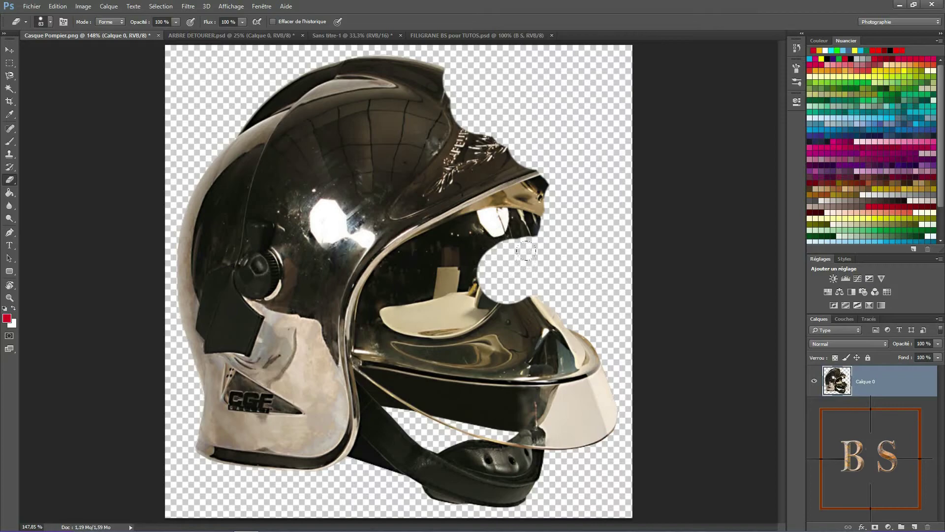
pyautogui.hotkey('ctrl', 'alt', 'z')
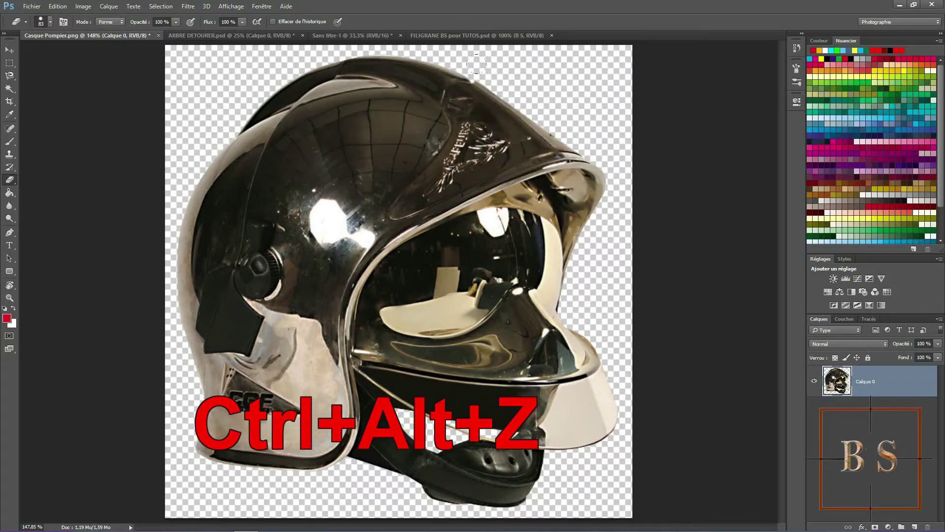
pyautogui.moveTo(463, 76)
pyautogui.mouseDown()
pyautogui.moveTo(571, 170)
pyautogui.moveTo(523, 260)
pyautogui.mouseUp()
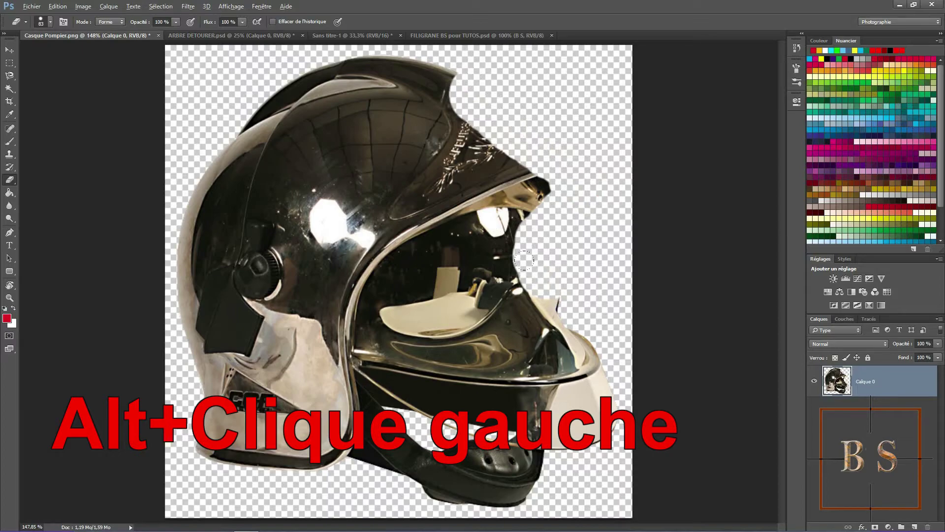
pyautogui.keyDown('alt'); pyautogui.click(524, 260); pyautogui.keyUp('alt')
pyautogui.moveTo(512, 247)
pyautogui.mouseDown()
pyautogui.moveTo(553, 232)
pyautogui.moveTo(579, 182)
pyautogui.moveTo(484, 118)
pyautogui.moveTo(450, 70)
pyautogui.moveTo(532, 131)
pyautogui.moveTo(591, 197)
pyautogui.moveTo(537, 289)
pyautogui.moveTo(544, 202)
pyautogui.mouseUp()
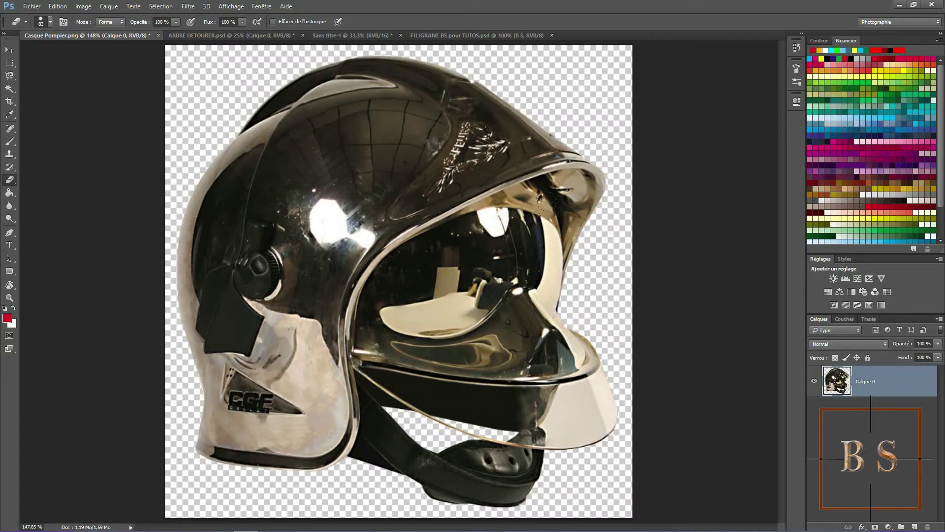
# Erase the crest and upper visor rim, restore the rim, then fill the untitled canvas red
pyautogui.moveTo(485, 82)
pyautogui.mouseDown()
pyautogui.moveTo(472, 123)
pyautogui.moveTo(542, 148)
pyautogui.moveTo(492, 163)
pyautogui.moveTo(393, 160)
pyautogui.moveTo(443, 202)
pyautogui.moveTo(345, 206)
pyautogui.moveTo(443, 89)
pyautogui.moveTo(378, 28)
pyautogui.moveTo(396, 63)
pyautogui.mouseUp()
pyautogui.moveTo(468, 192)
pyautogui.mouseDown()
pyautogui.moveTo(507, 173)
pyautogui.moveTo(586, 158)
pyautogui.mouseUp()
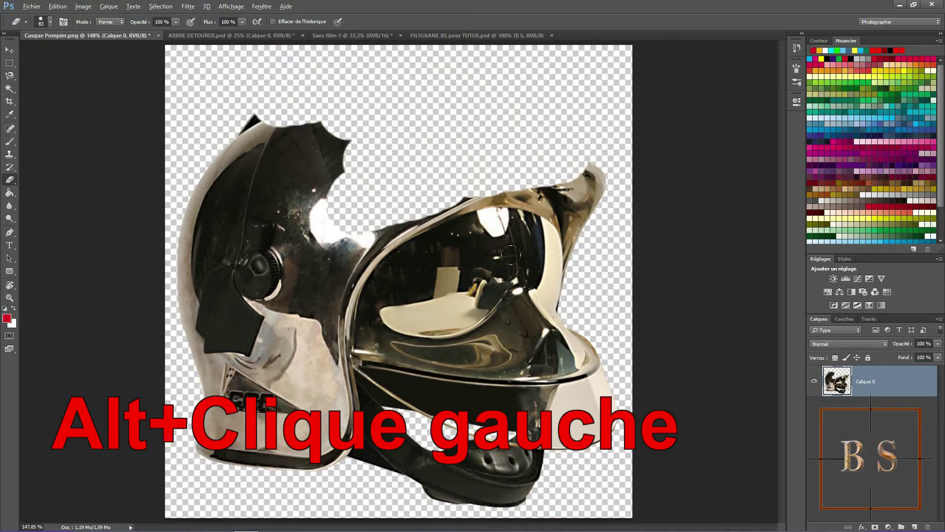
pyautogui.moveTo(471, 204)
pyautogui.mouseDown()
pyautogui.moveTo(588, 161)
pyautogui.moveTo(575, 159)
pyautogui.mouseUp()
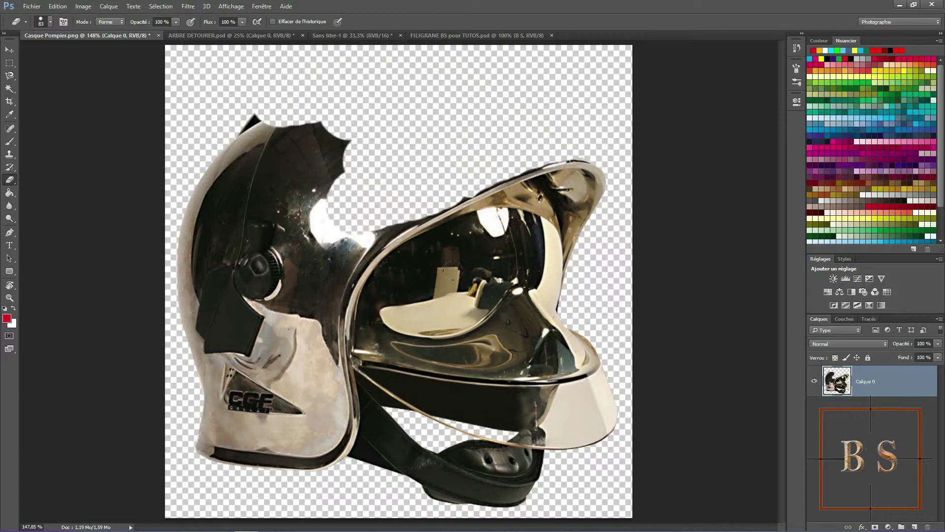
pyautogui.hotkey('ctrl', 'Tab')
pyautogui.hotkey('ctrl', 'Tab')
pyautogui.hotkey('alt', 'BackSpace')
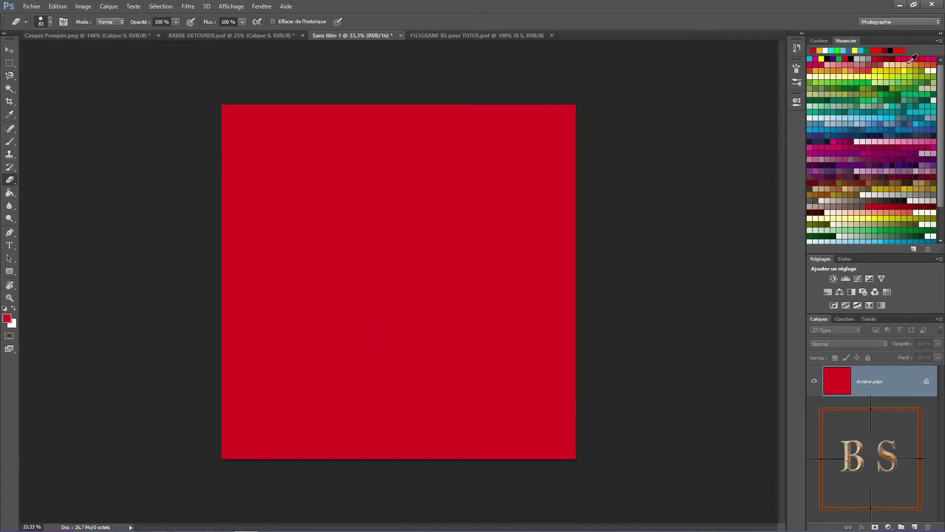
# Fill the canvas green with the Paint Bucket, then white with Ctrl+Del, then green with Alt+Del
pyautogui.click(889, 92)
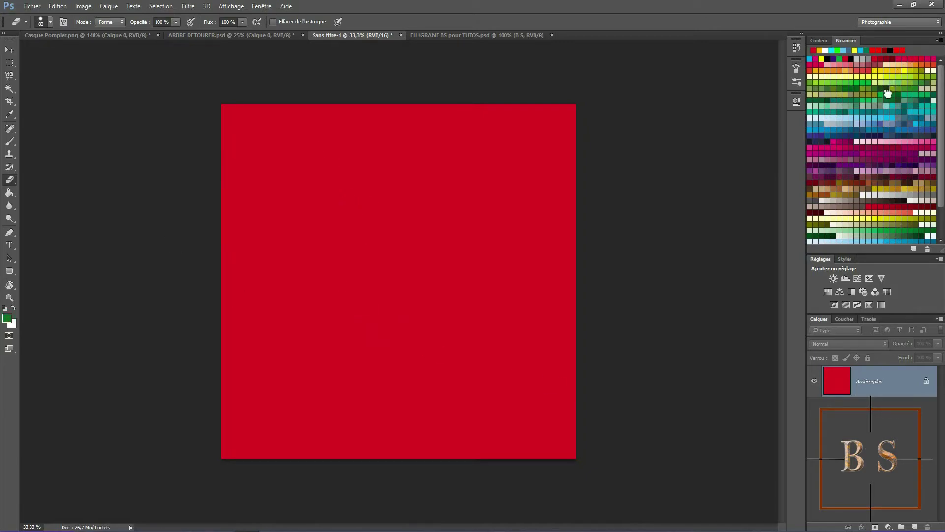
pyautogui.click(10, 195)
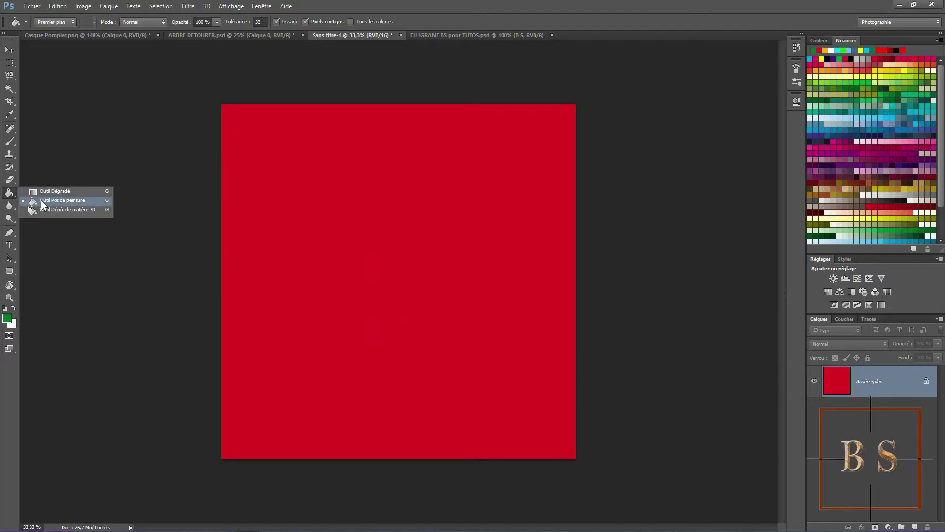
pyautogui.click(42, 204)
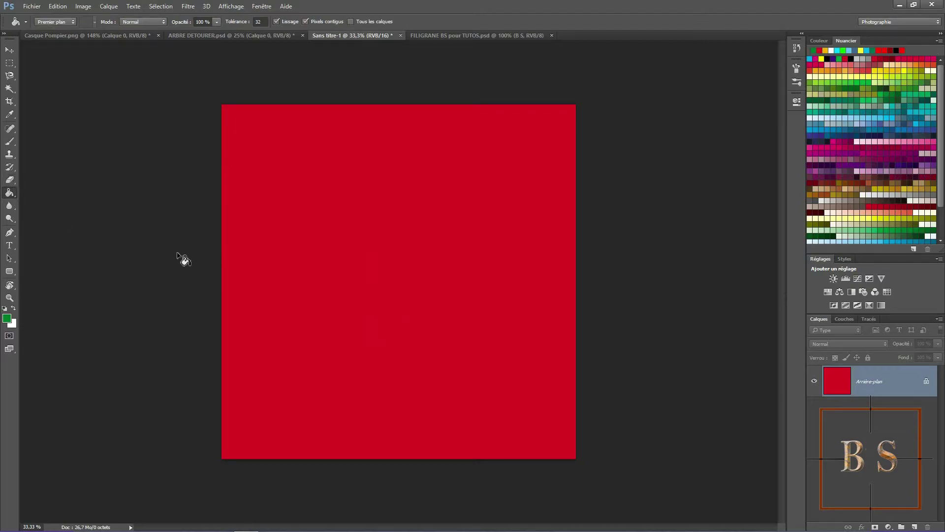
pyautogui.click(360, 247)
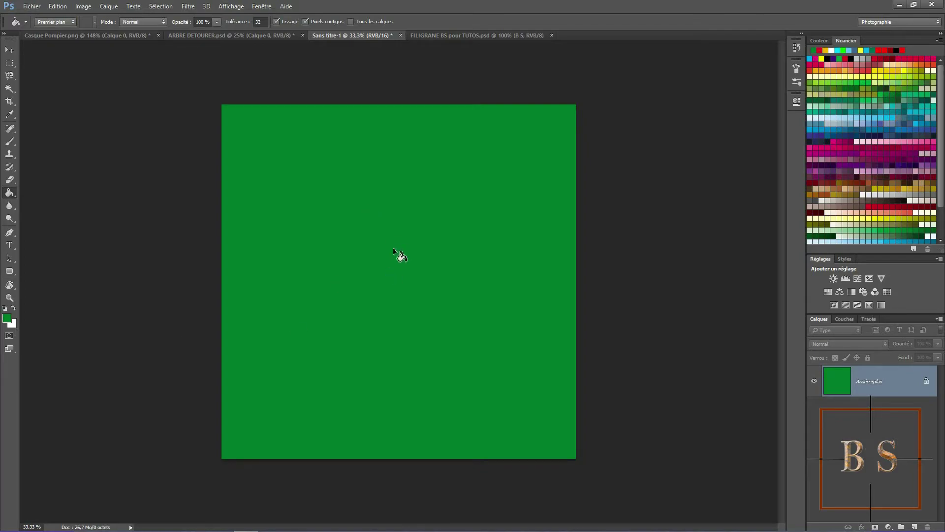
pyautogui.hotkey('ctrl', 'Delete')
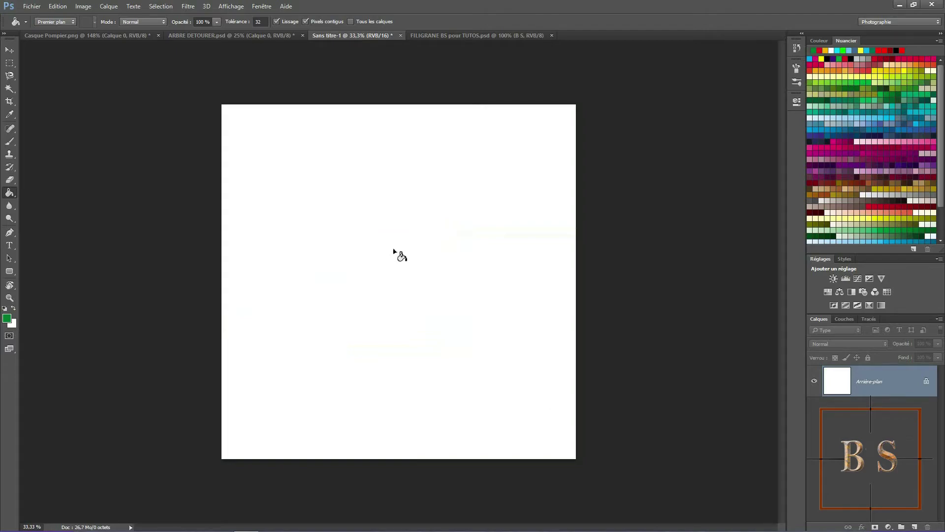
pyautogui.hotkey('alt', 'Delete')
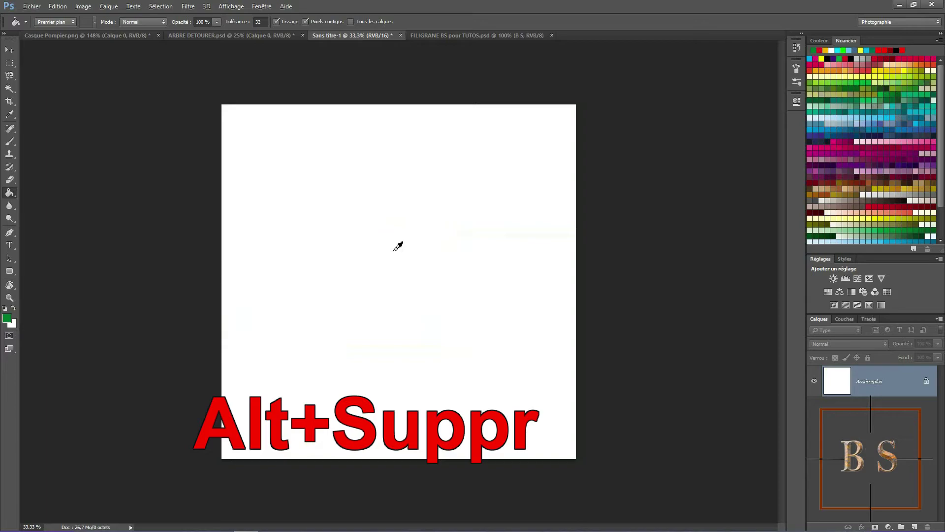
pyautogui.hotkey('alt', 'Delete')
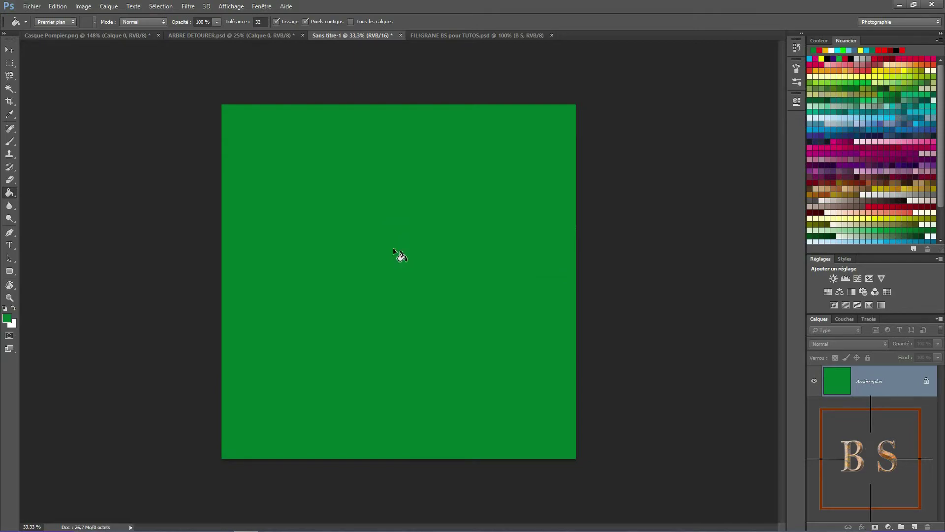
# Add a mask to the green layer, fill it black to hide the layer, then white to reveal it
pyautogui.click(875, 526)
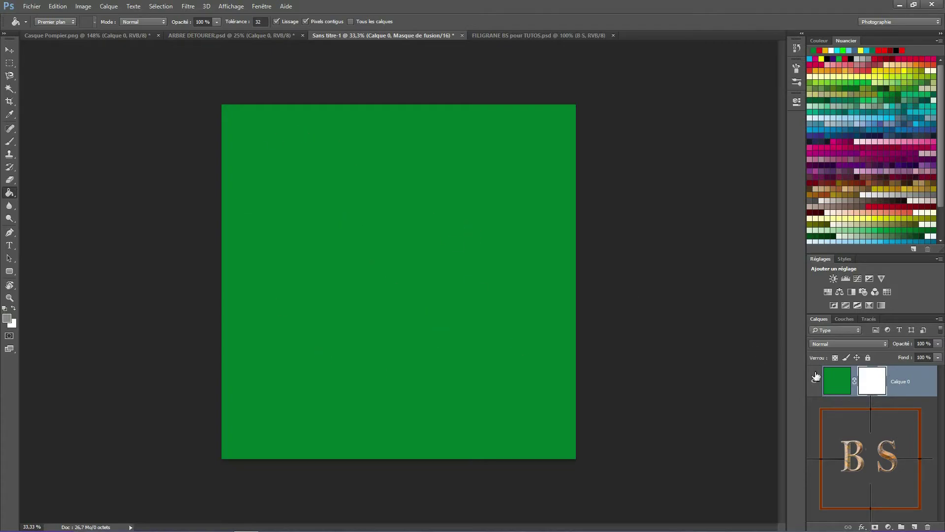
pyautogui.click(5, 312)
pyautogui.press('x')
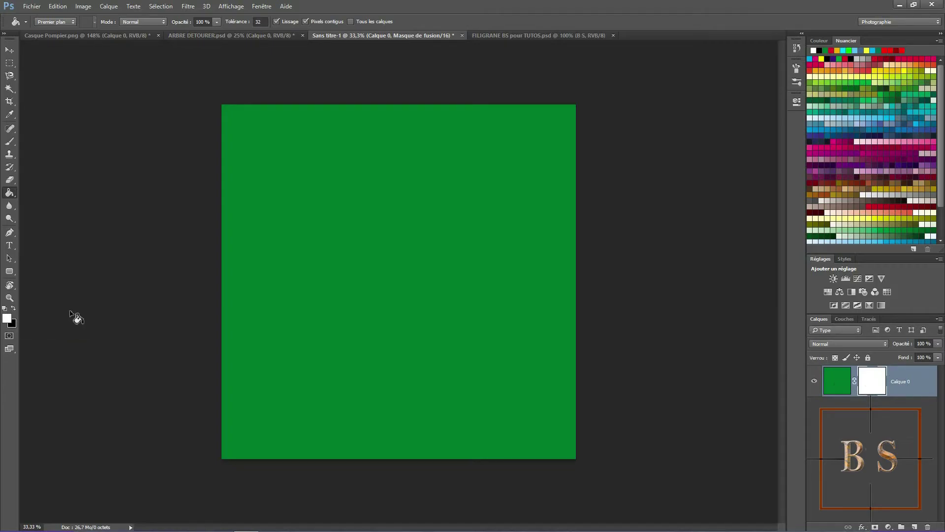
pyautogui.press('x')
pyautogui.hotkey('alt', 'Delete')
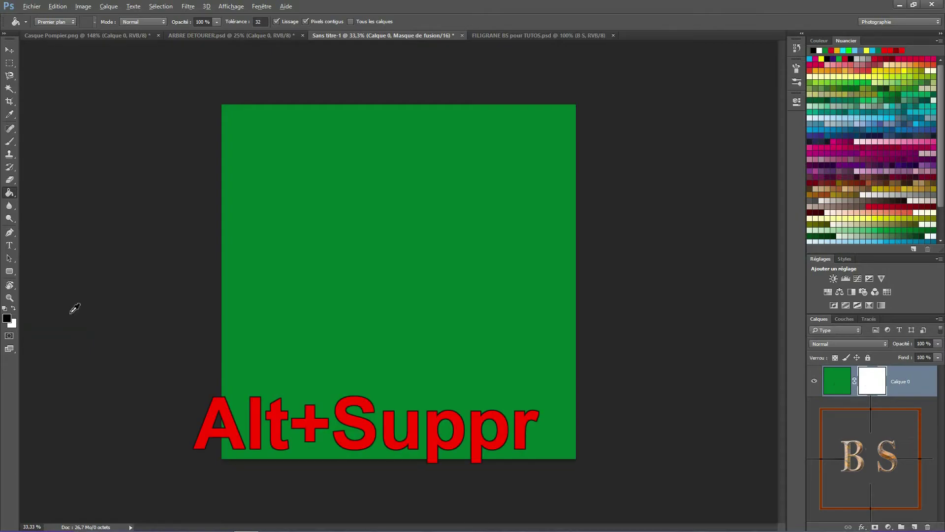
pyautogui.hotkey('alt', 'Delete')
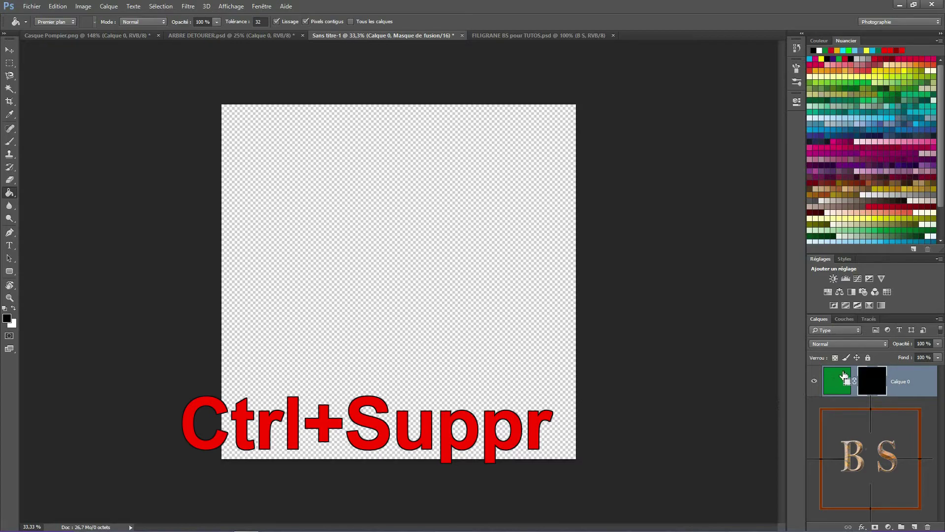
pyautogui.hotkey('ctrl', 'Delete')
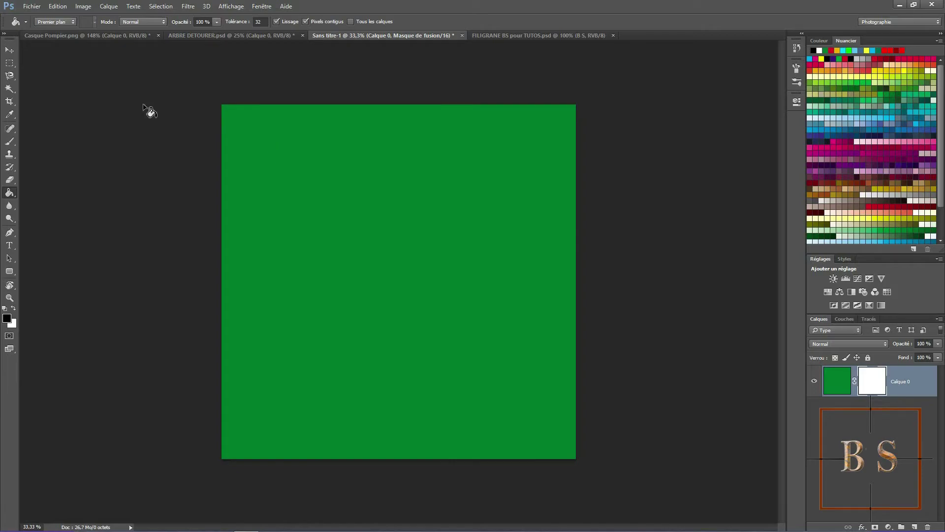
# Choose the Magnetic Lasso and start an outline near the canvas's top-left corner, restarting once
pyautogui.click(11, 75)
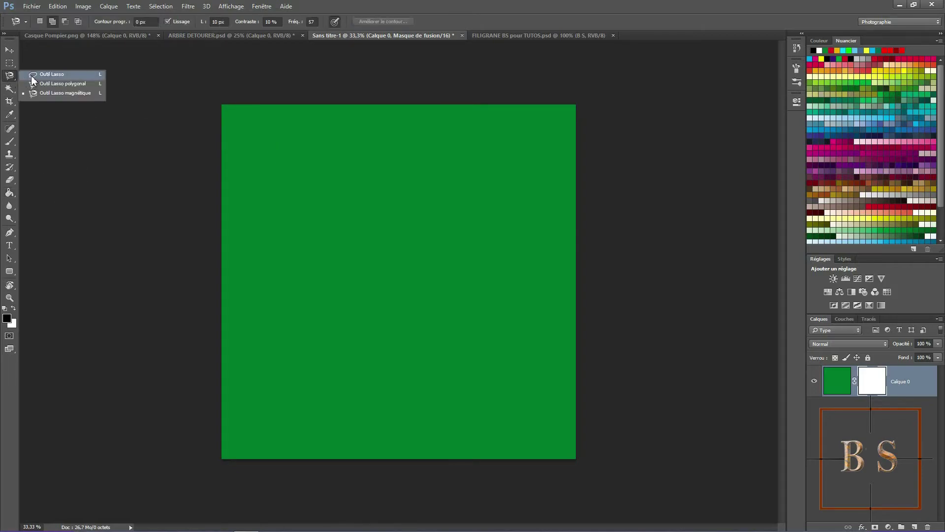
pyautogui.click(50, 93)
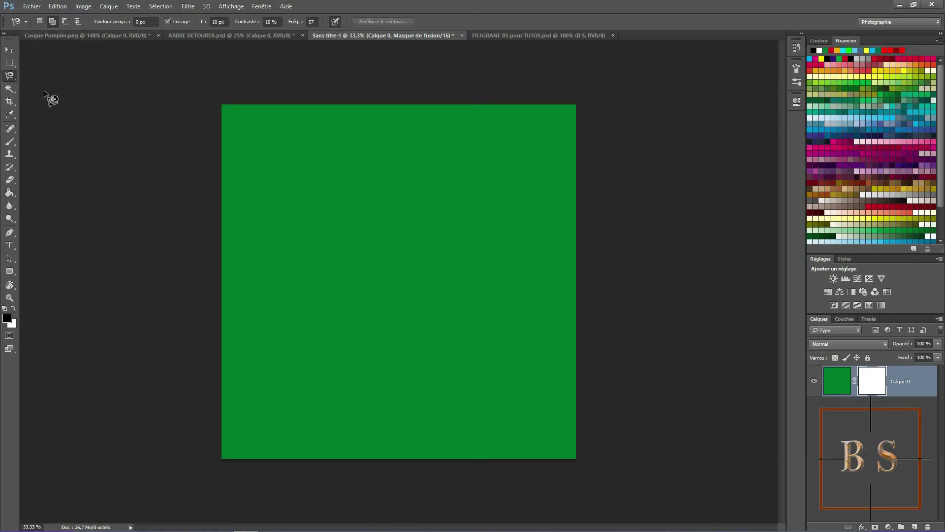
pyautogui.click(264, 125)
pyautogui.press('Escape')
pyautogui.click(252, 124)
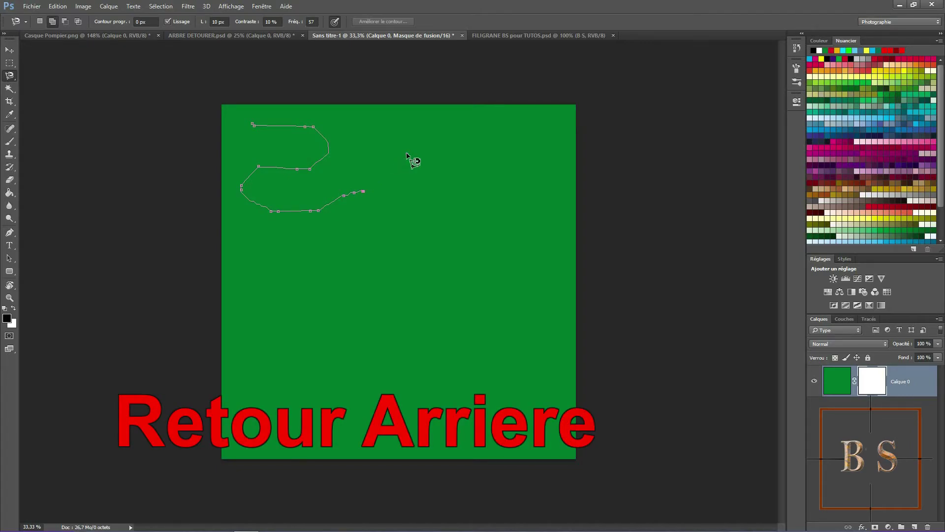
# Delete stray anchors from the outline, add a corner anchor, and switch to straight segments
pyautogui.press('Delete')
pyautogui.press('Delete')
pyautogui.press('Delete')
pyautogui.press('Delete')
pyautogui.press('Delete')
pyautogui.press('Delete')
pyautogui.press('Delete')
pyautogui.press('Delete')
pyautogui.press('Delete')
pyautogui.press('Delete')
pyautogui.press('Delete')
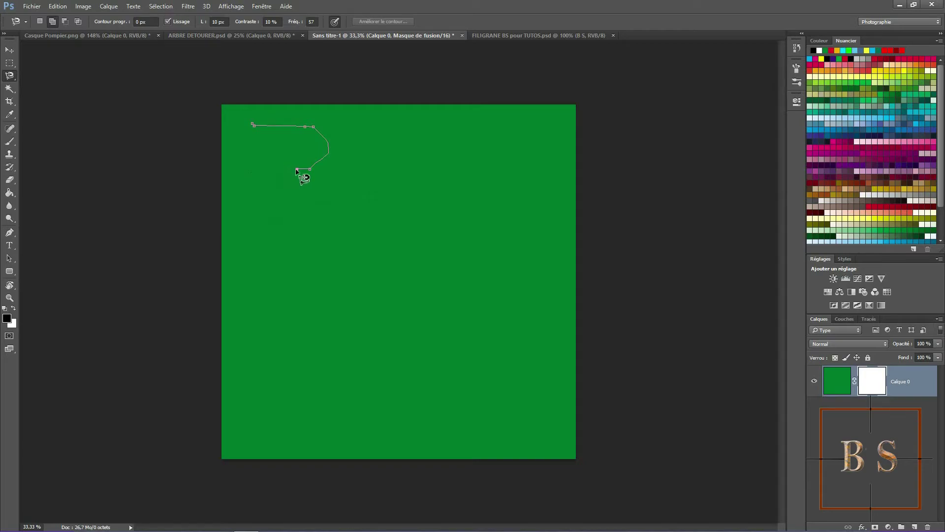
pyautogui.press('Delete')
pyautogui.press('Delete')
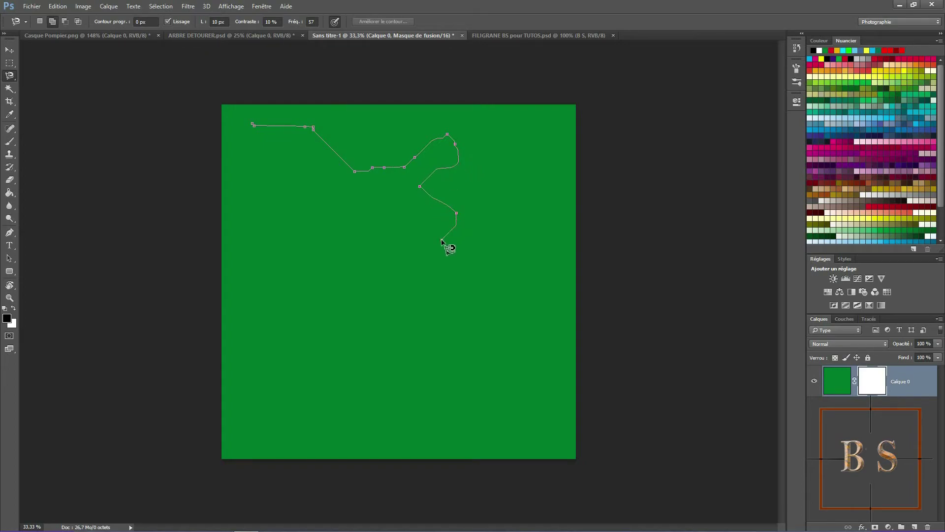
pyautogui.click(396, 281)
pyautogui.press('alt')
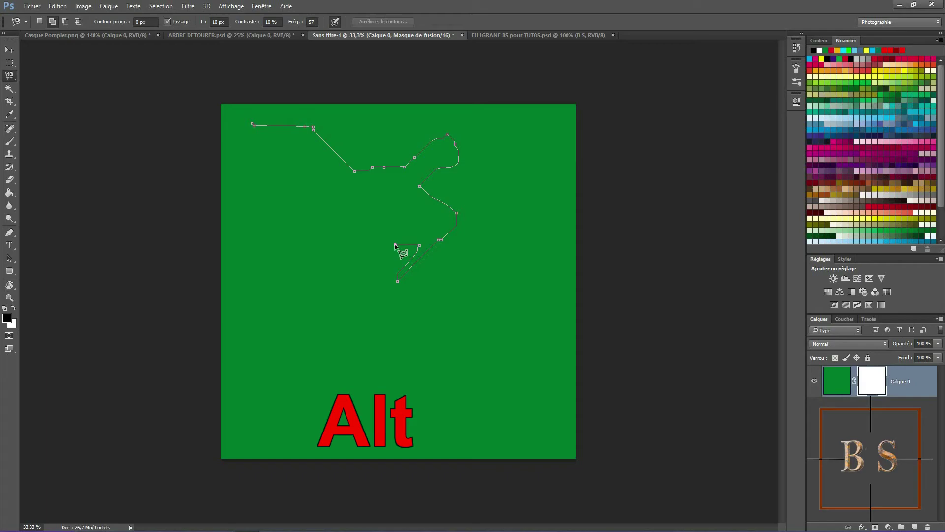
# Add a series of straight-edged corners to the outline, heading toward the right side
pyautogui.click(395, 245)
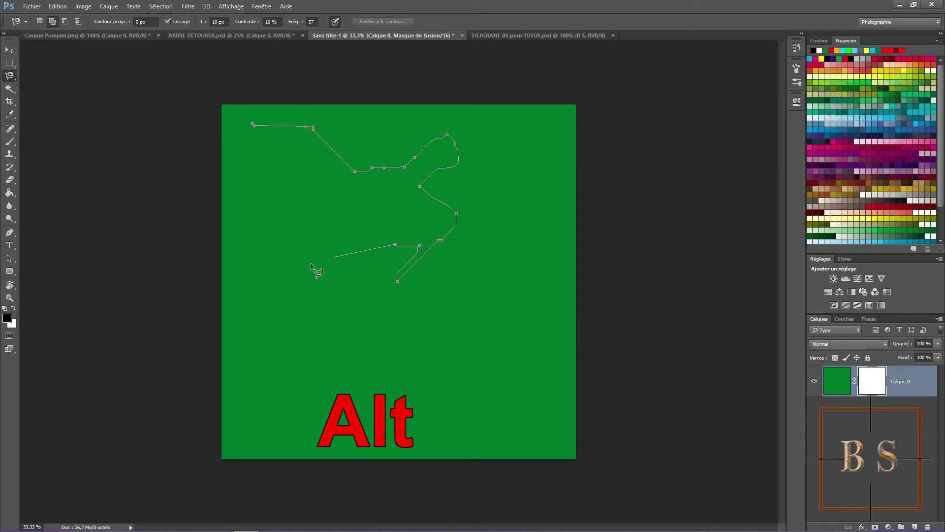
pyautogui.click(280, 267)
pyautogui.click(257, 190)
pyautogui.click(316, 179)
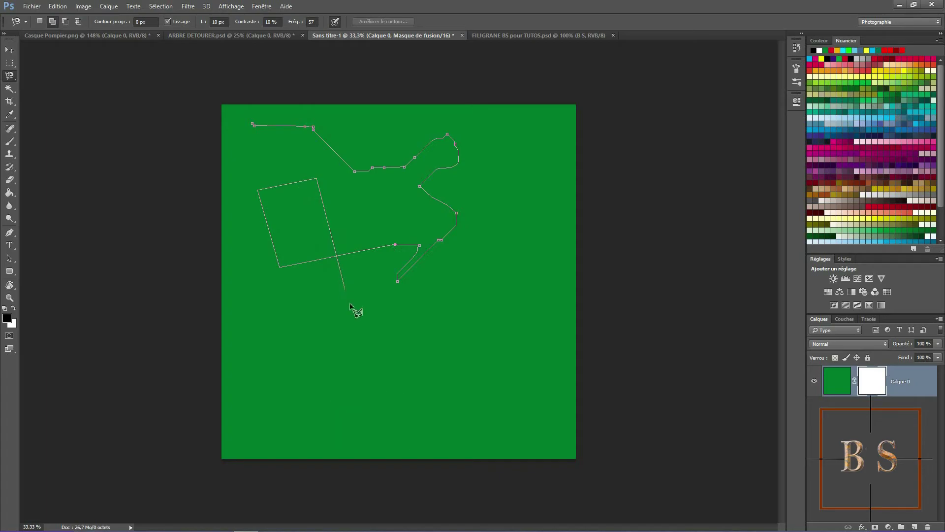
pyautogui.click(364, 349)
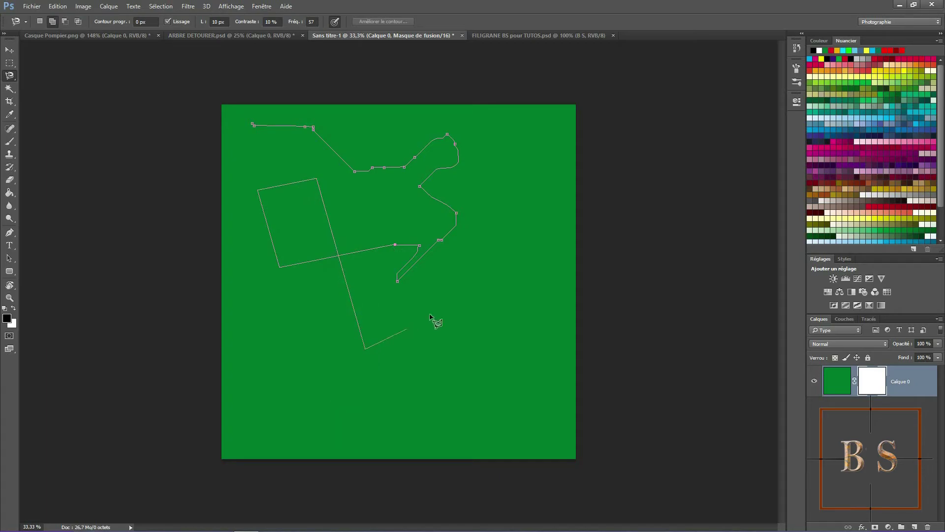
pyautogui.click(480, 285)
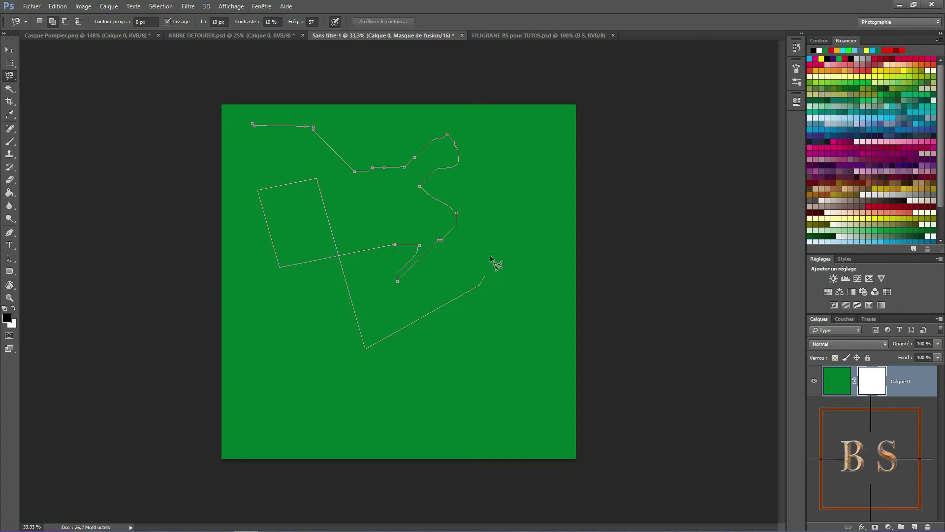
pyautogui.click(481, 187)
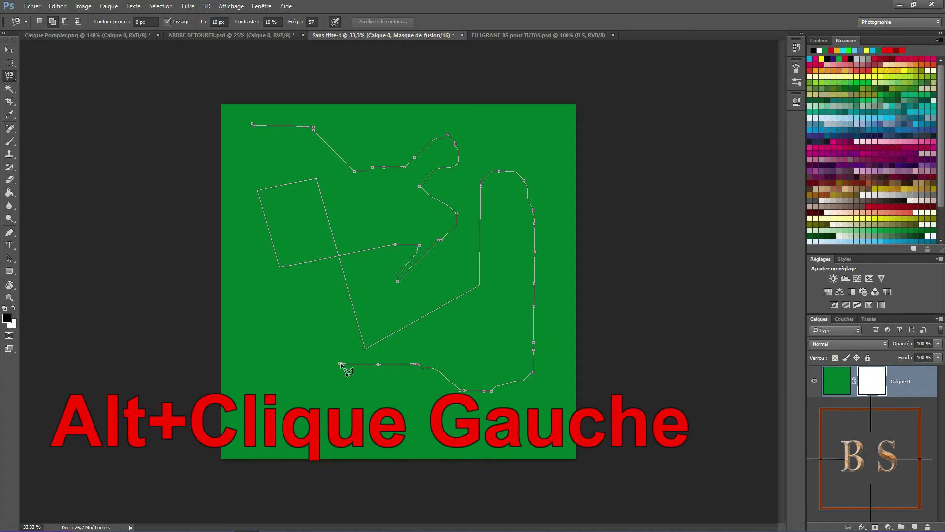
# Draw a freehand loop in the lower left, then add straight corners up the right side toward the top
pyautogui.moveTo(340, 365)
pyautogui.mouseDown()
pyautogui.moveTo(390, 414)
pyautogui.moveTo(295, 418)
pyautogui.moveTo(259, 369)
pyautogui.moveTo(262, 293)
pyautogui.mouseUp()
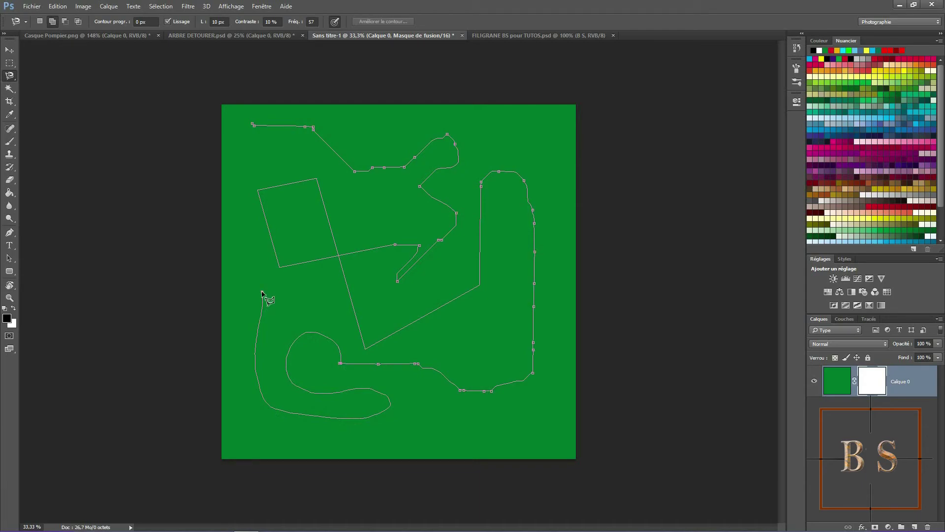
pyautogui.click(262, 293)
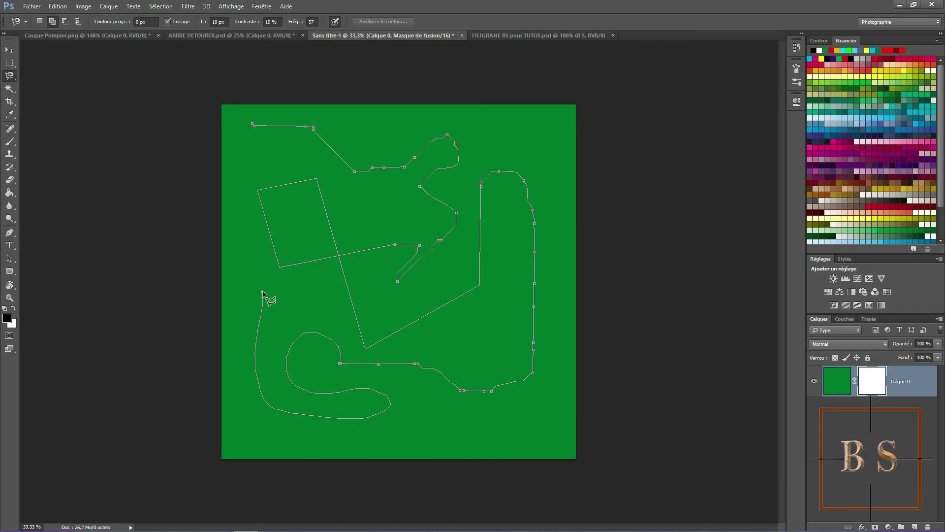
pyautogui.click(334, 295)
pyautogui.click(358, 340)
pyautogui.click(416, 292)
pyautogui.click(456, 243)
pyautogui.click(471, 180)
pyautogui.click(489, 134)
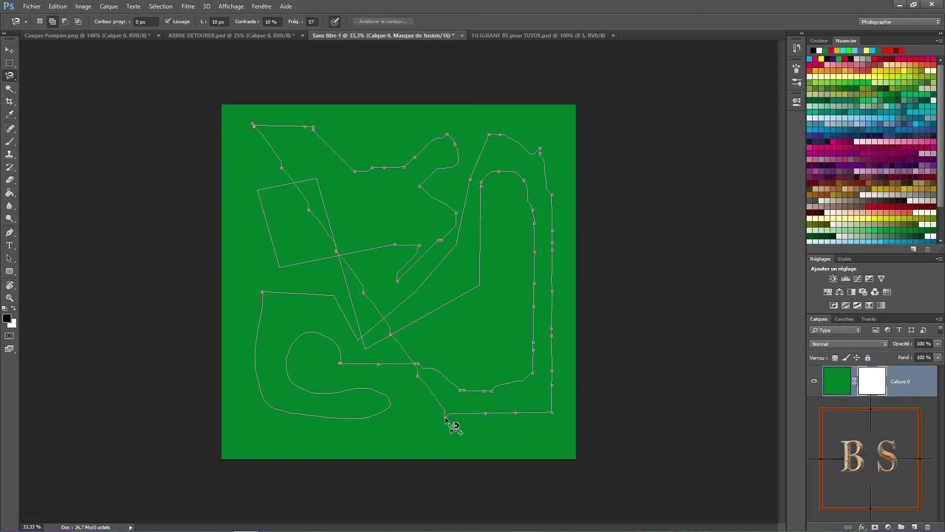
# Close the Magnetic Lasso outline into a selection, then deselect it with Ctrl+D
pyautogui.doubleClick(449, 422)
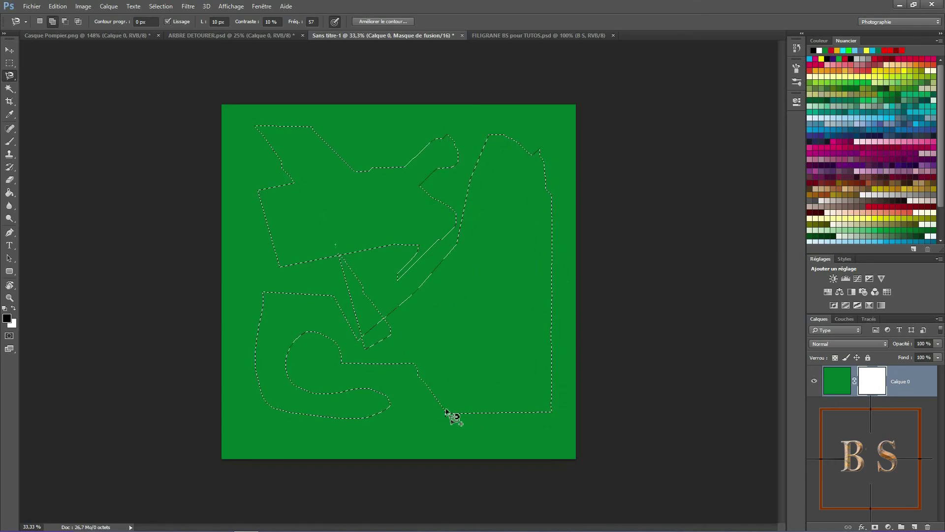
pyautogui.hotkey('ctrl', 'd')
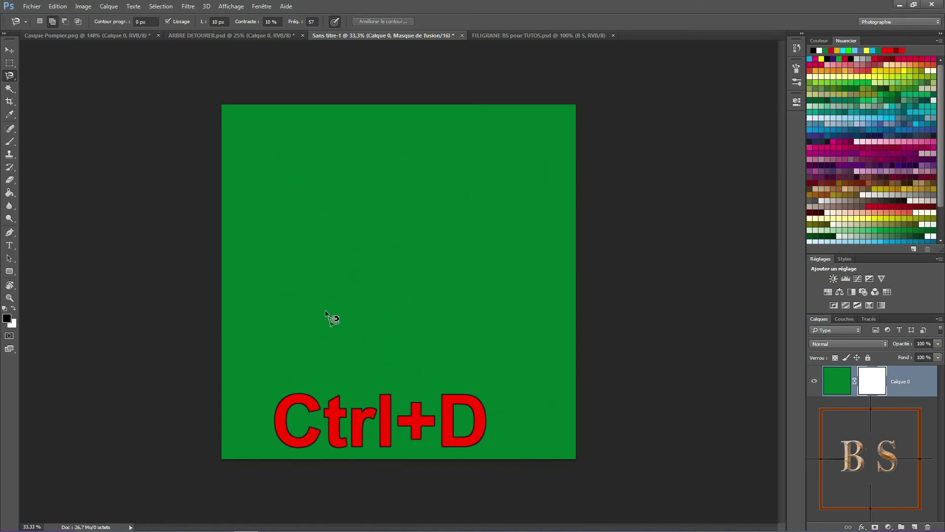